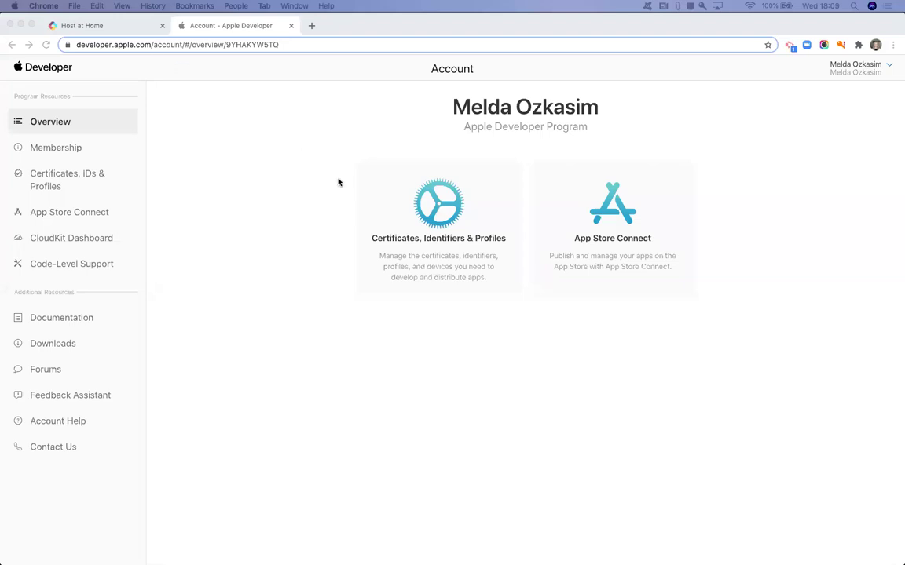
Register an Apple developer key named "Push notification" with Apple Push Notifications service (APNs) enabled, and download its key file.
{"action": "left_click", "coordinate": [430, 241]}
{"action": "left_click", "coordinate": [430, 240]}
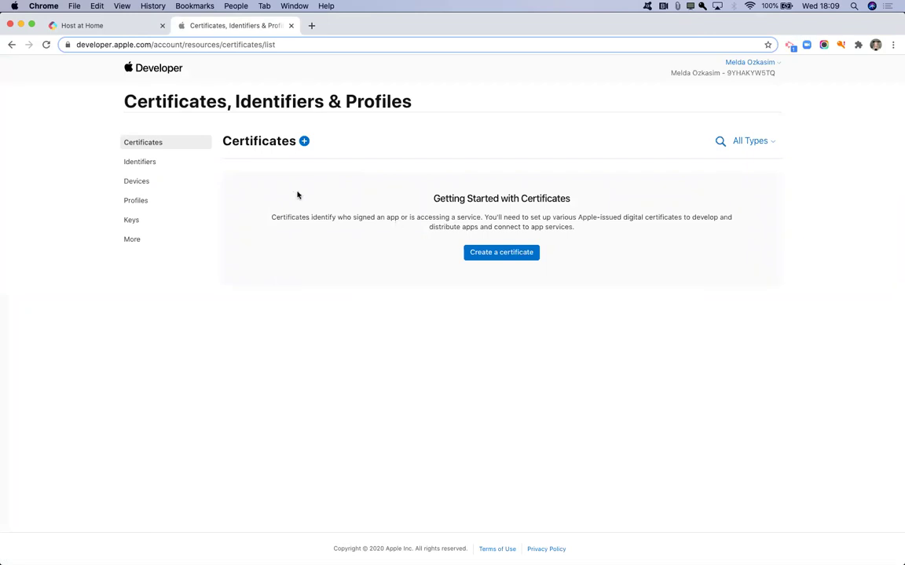
{"action": "left_click", "coordinate": [134, 221]}
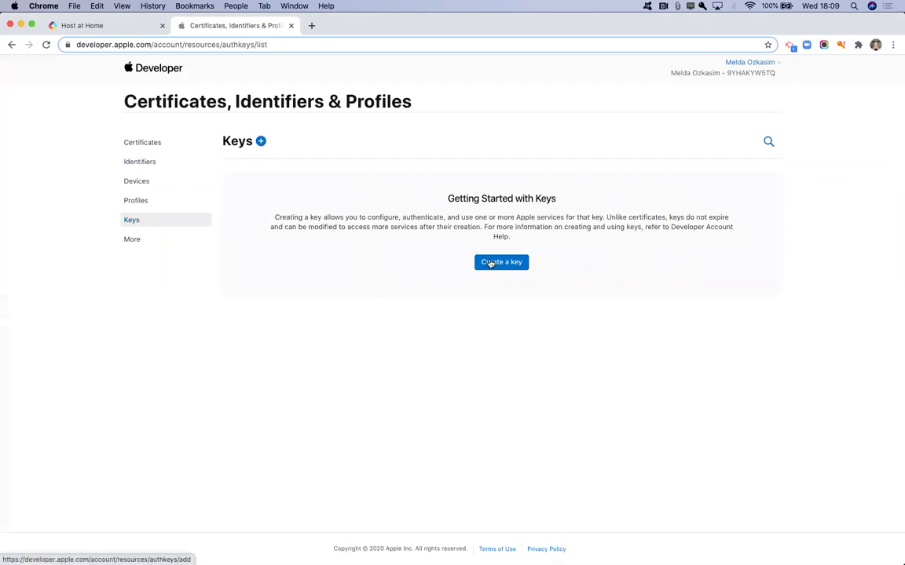
{"action": "left_click", "coordinate": [490, 262]}
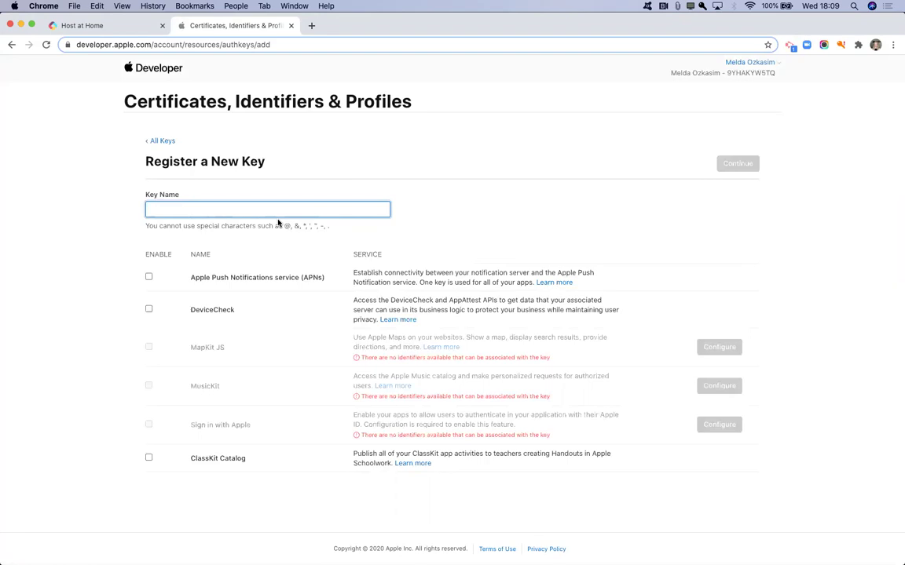
{"action": "type", "text": "Push notification"}
{"action": "left_click", "coordinate": [148, 278]}
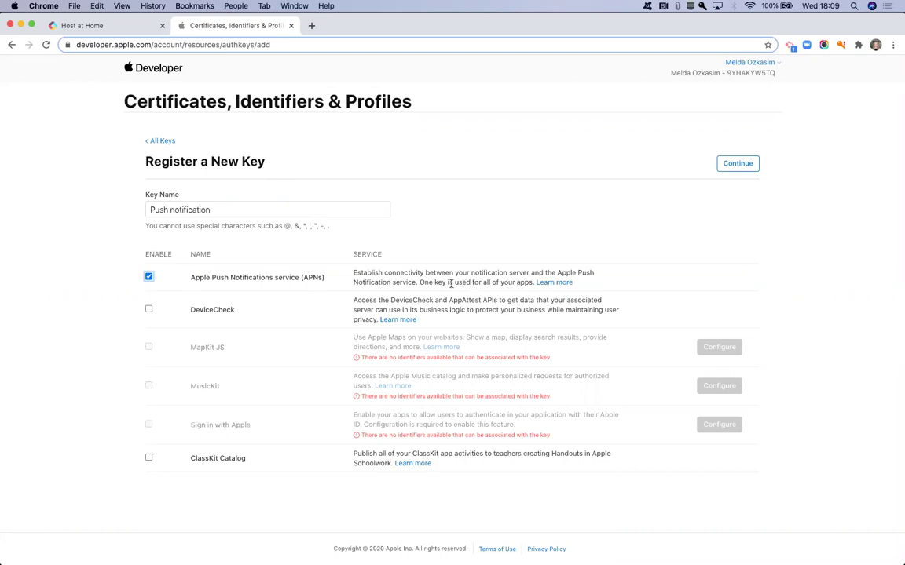
{"action": "left_click", "coordinate": [737, 165]}
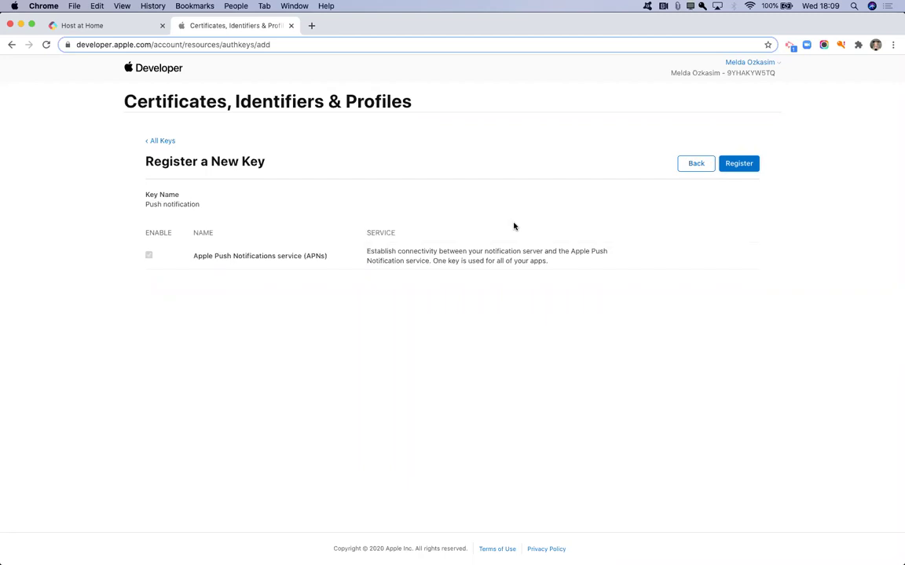
{"action": "left_click", "coordinate": [732, 165]}
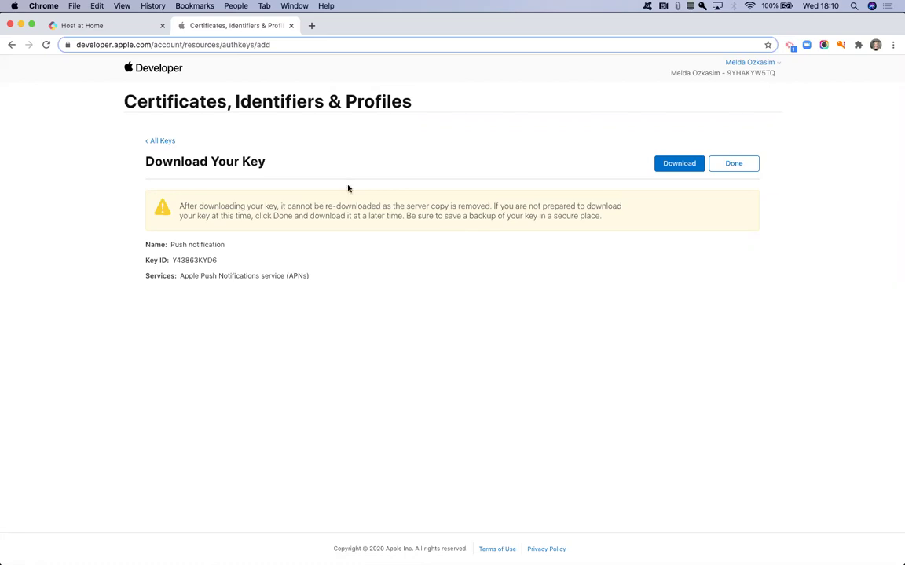
{"action": "left_click", "coordinate": [673, 165]}
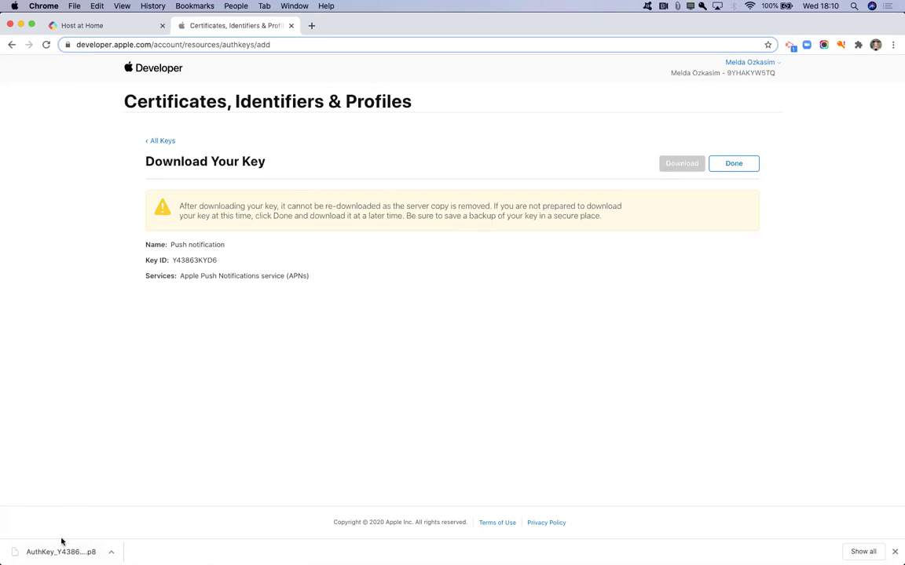
Copy the new key's ID from the Apple Developer page into the Key ID field of Fliplet Studio's Apple push notification settings.
{"action": "left_click", "coordinate": [94, 26]}
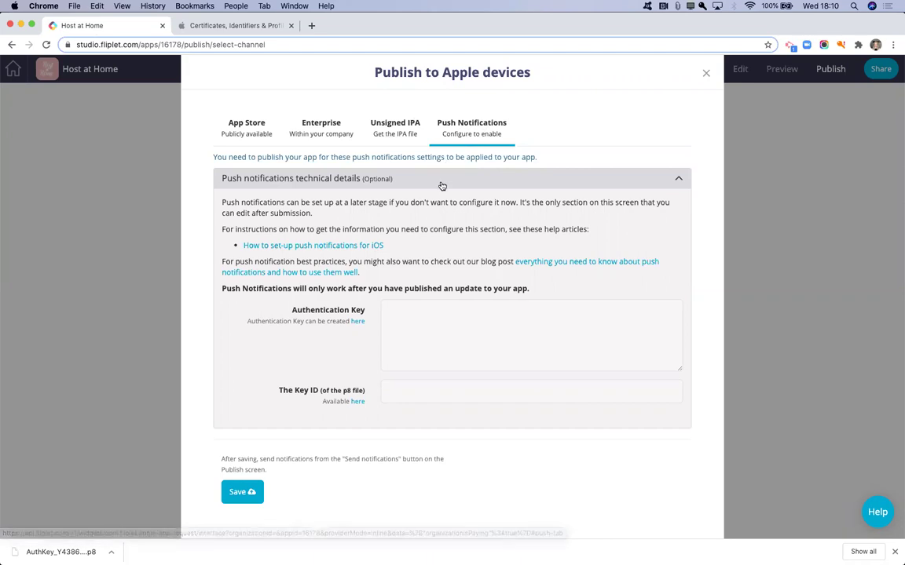
{"action": "left_click", "coordinate": [408, 318]}
{"action": "left_click", "coordinate": [403, 393]}
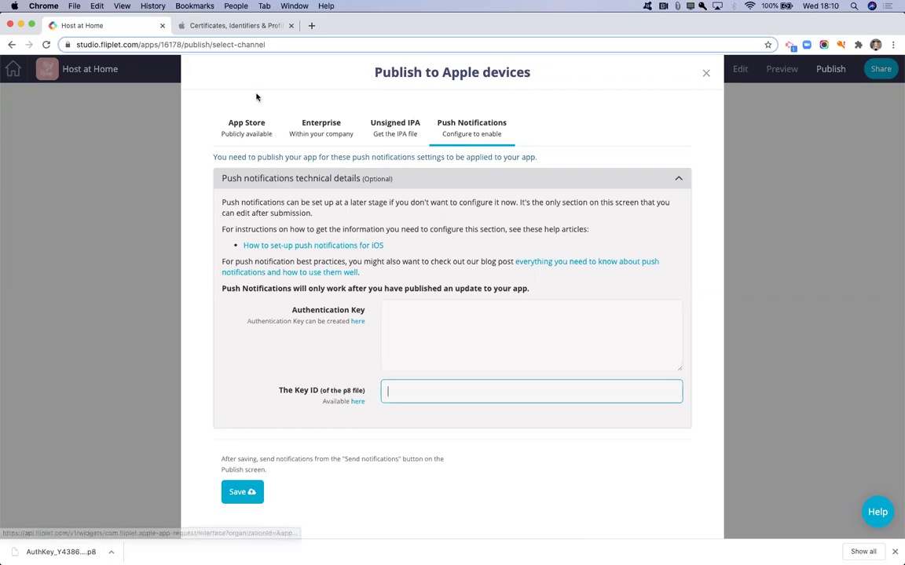
{"action": "left_click", "coordinate": [235, 25]}
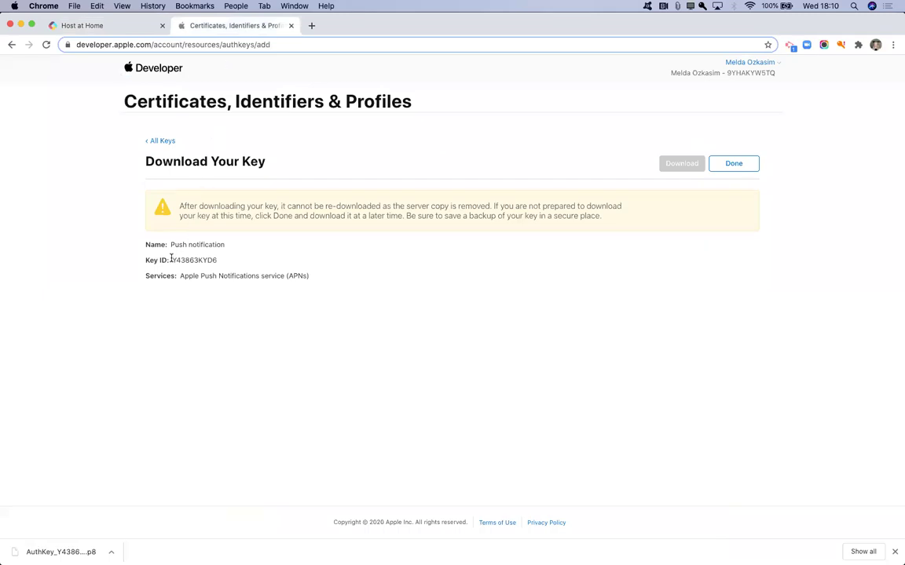
{"action": "left_click_drag", "start_coordinate": [170, 258], "coordinate": [216, 260]}
{"action": "key", "text": "super+c"}
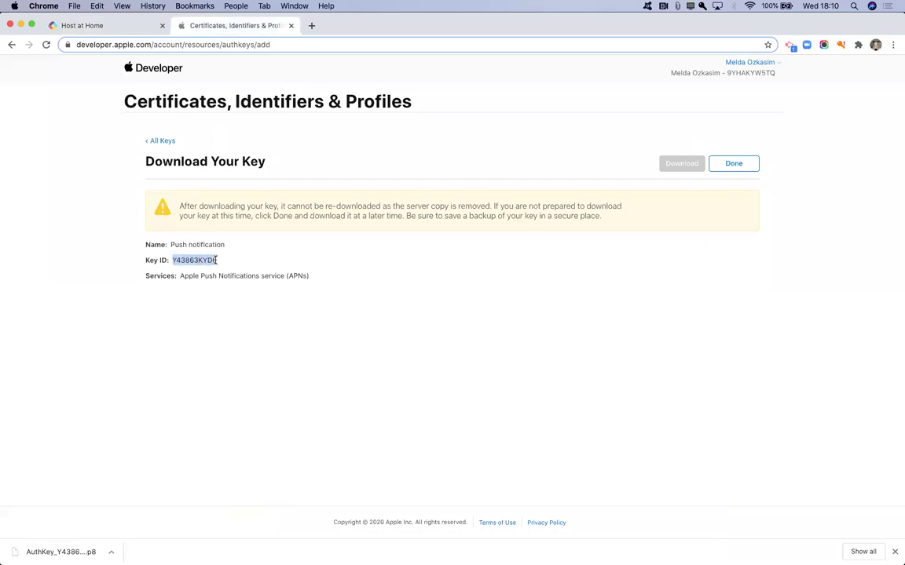
{"action": "left_click", "coordinate": [118, 25]}
{"action": "key", "text": "super+v"}
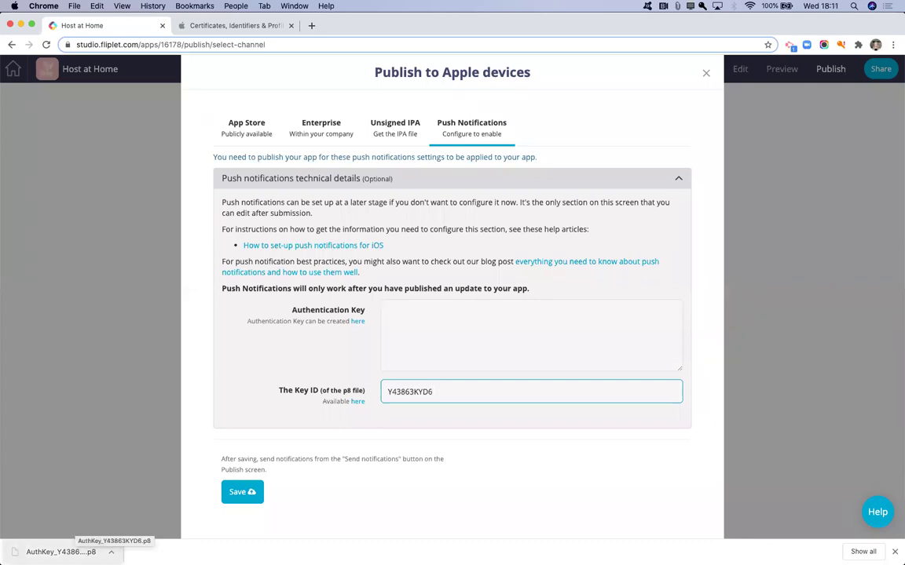
Paste the private key from the downloaded .p8 file into the Authentication Key field and save the push notification settings.
{"action": "left_click", "coordinate": [407, 323]}
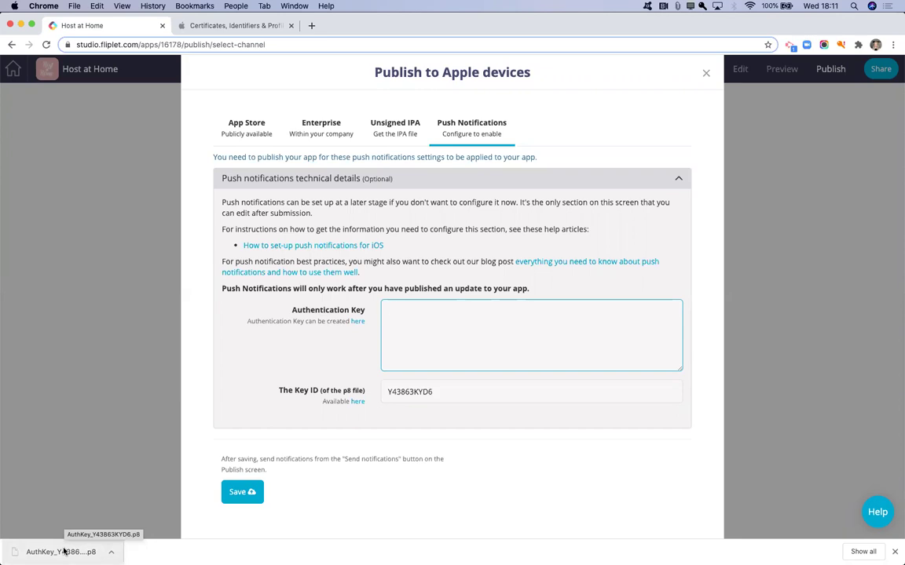
{"action": "left_click_drag", "start_coordinate": [65, 552], "coordinate": [313, 29]}
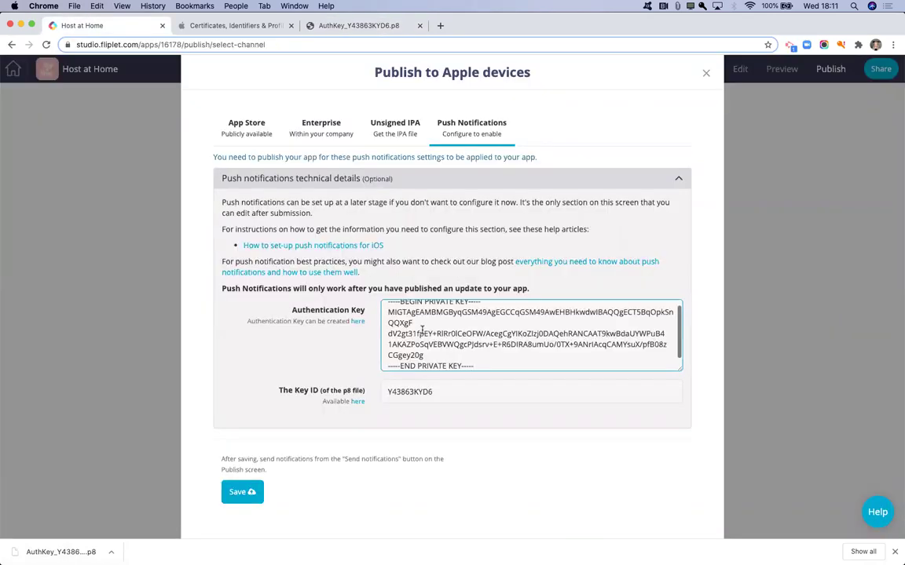
{"action": "left_click", "coordinate": [235, 496]}
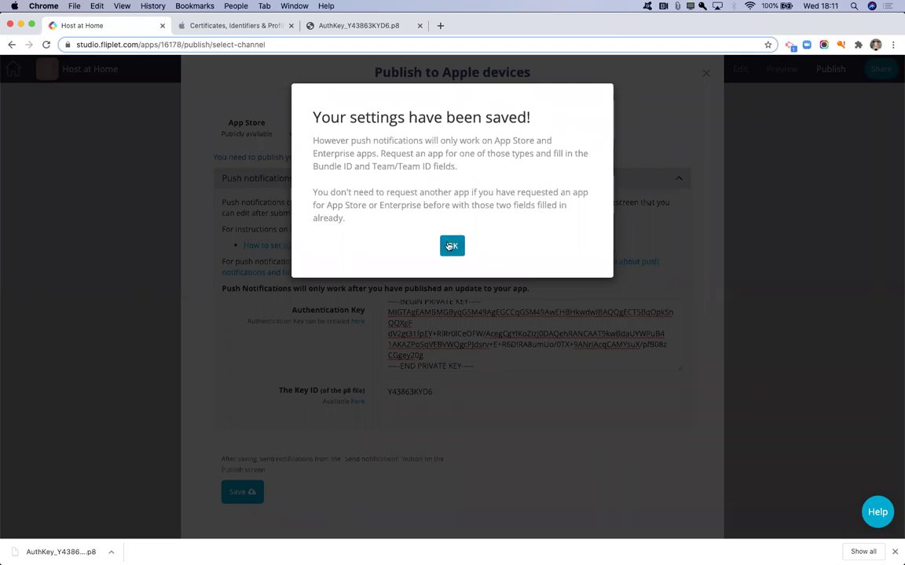
{"action": "left_click", "coordinate": [451, 247]}
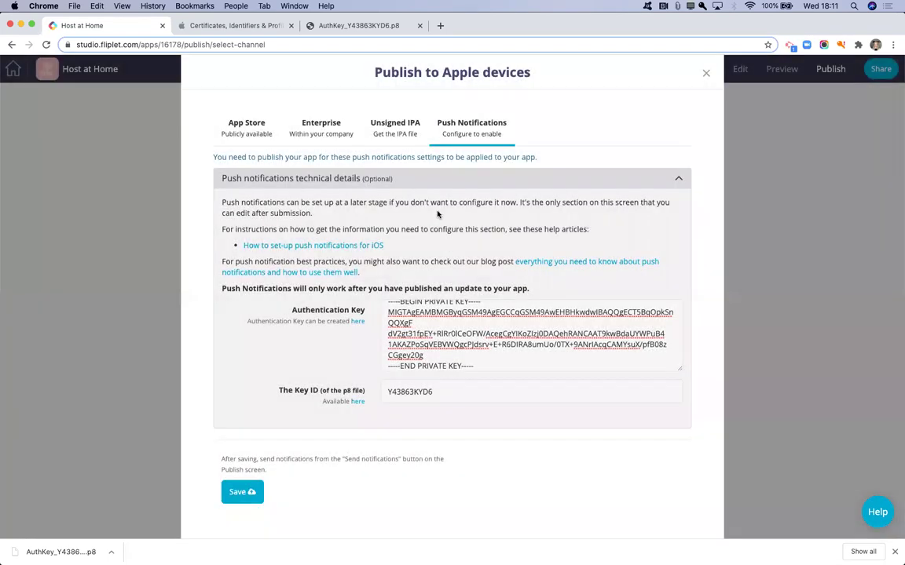
Close the Publish to Apple devices dialog and open the app's push notification settings with the permission popup options.
{"action": "left_click", "coordinate": [403, 185]}
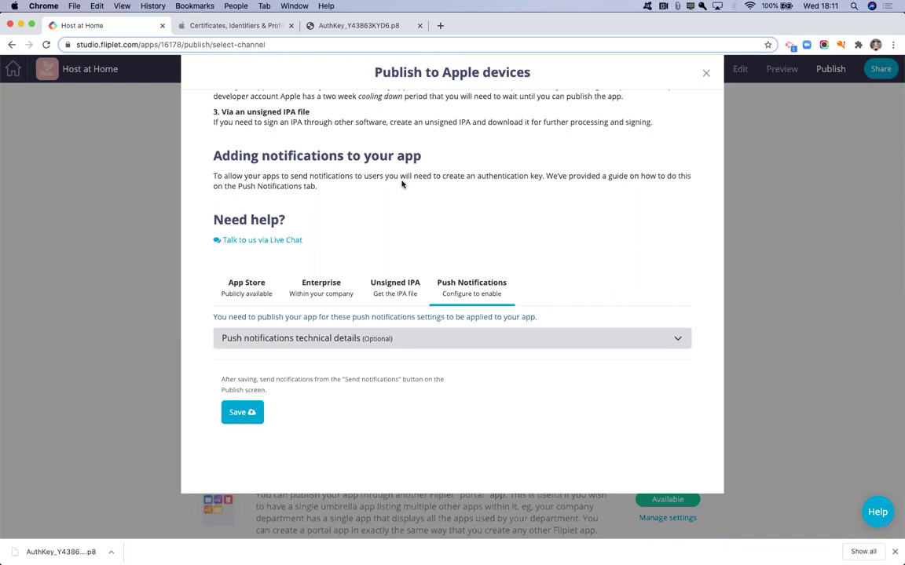
{"action": "scroll", "coordinate": [518, 205], "scroll_direction": "up", "scroll_amount": 3}
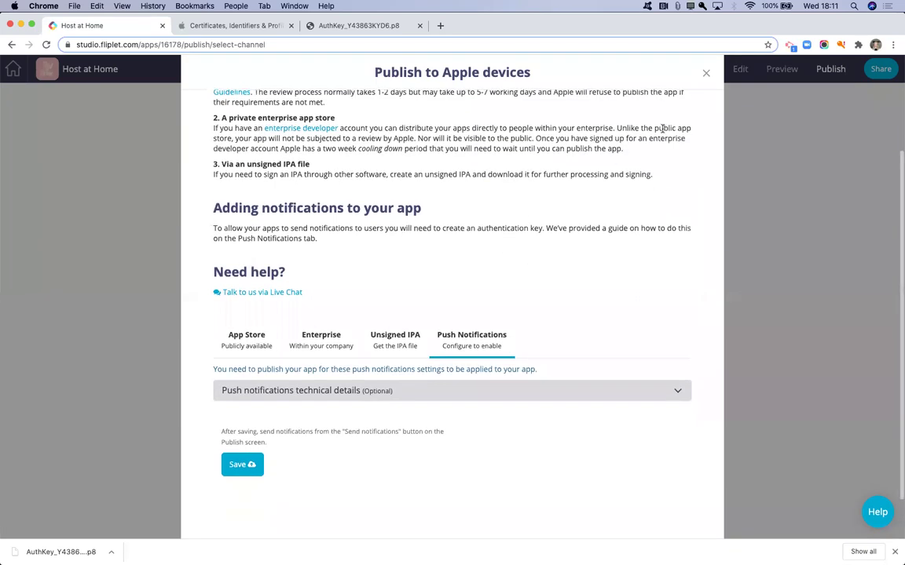
{"action": "left_click", "coordinate": [706, 74]}
{"action": "scroll", "coordinate": [572, 227], "scroll_direction": "up", "scroll_amount": 3}
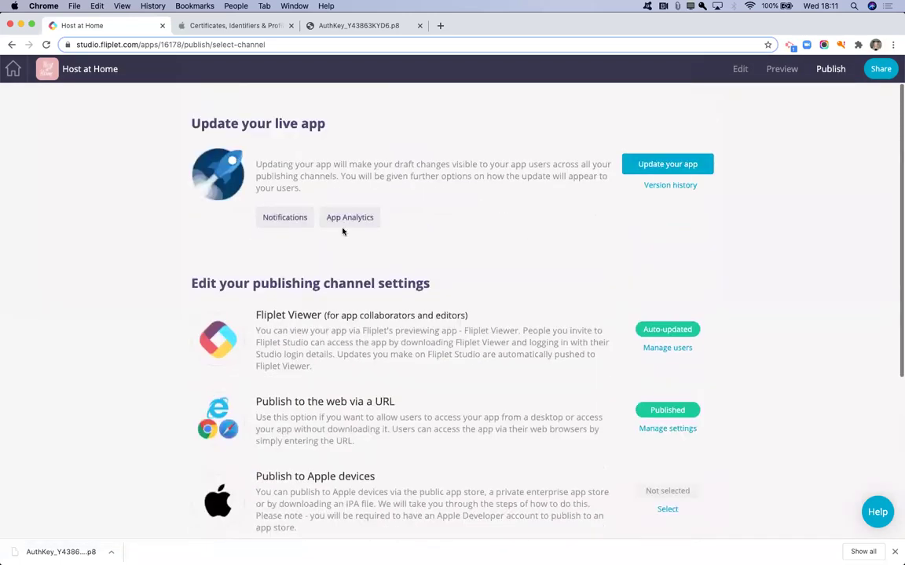
{"action": "left_click", "coordinate": [285, 222]}
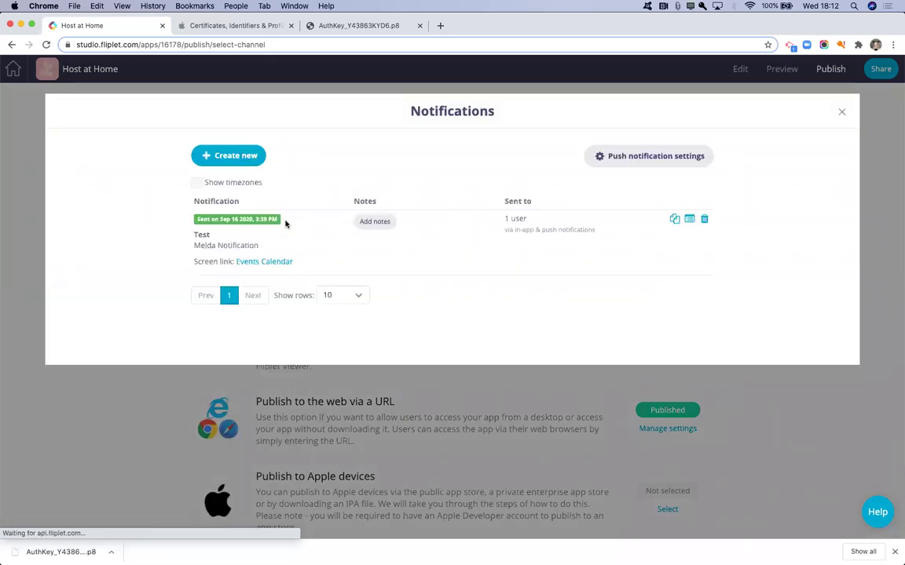
{"action": "left_click", "coordinate": [624, 158]}
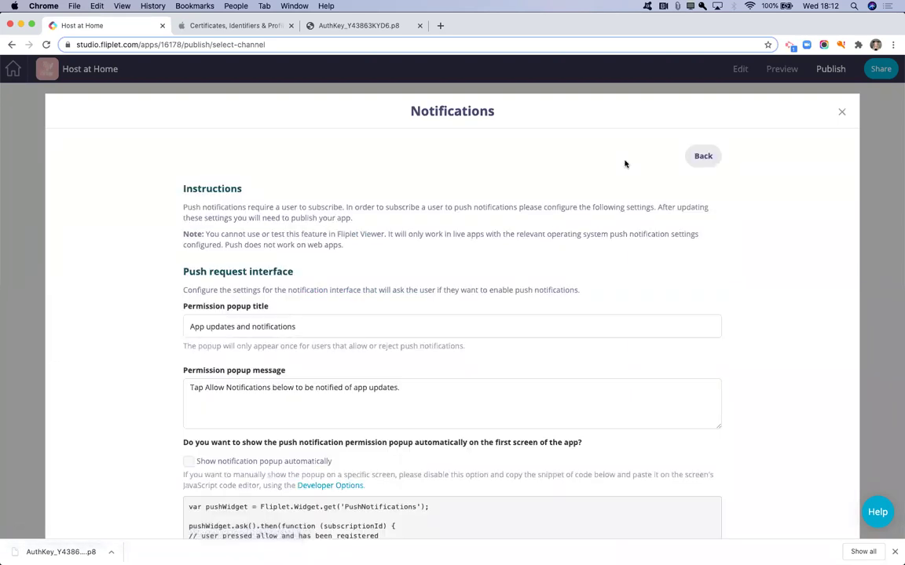
{"action": "scroll", "coordinate": [624, 281], "scroll_direction": "down", "scroll_amount": 2}
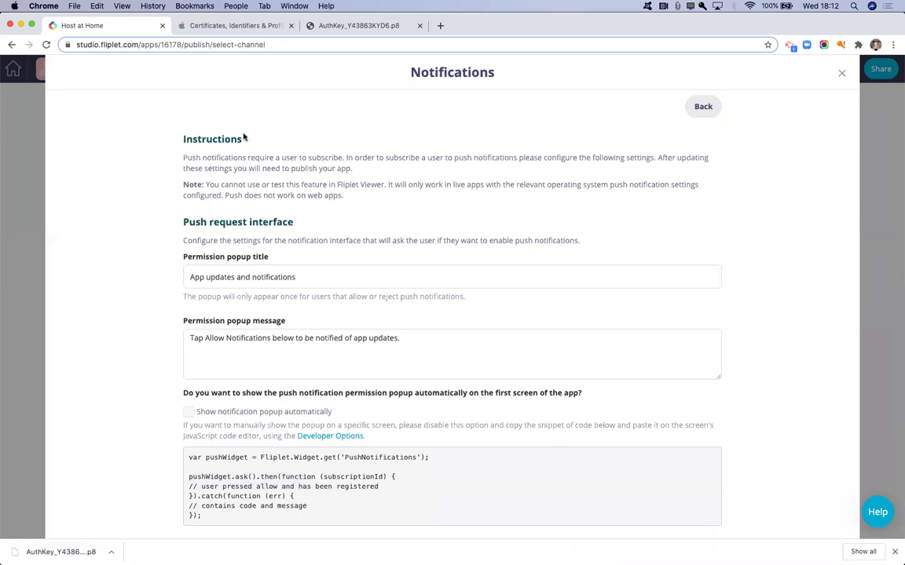
{"action": "scroll", "coordinate": [418, 219], "scroll_direction": "down", "scroll_amount": 2}
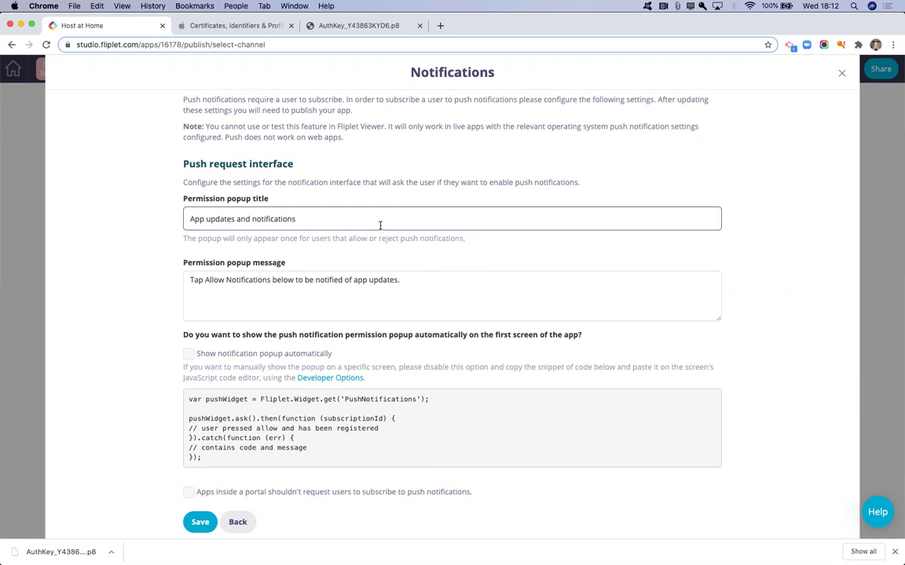
Leave "Show notification popup automatically" disabled and copy the PushNotifications code snippet for showing the popup manually.
{"action": "left_click", "coordinate": [188, 354]}
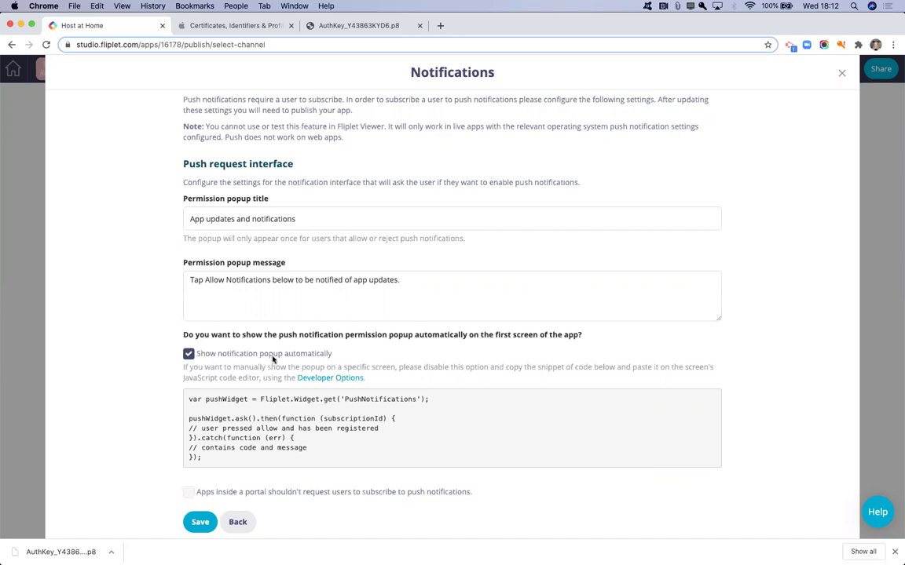
{"action": "left_click", "coordinate": [188, 356]}
{"action": "left_click_drag", "start_coordinate": [202, 457], "coordinate": [177, 404]}
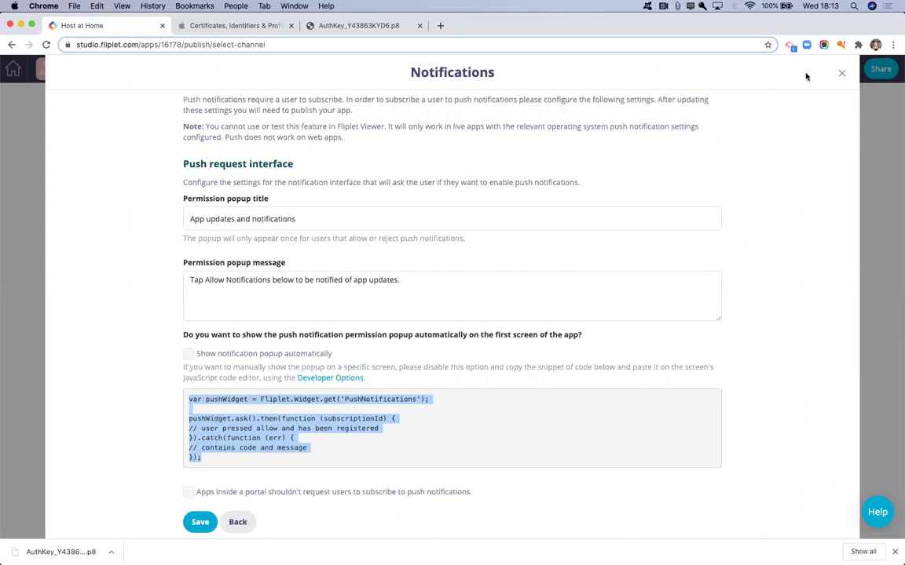
{"action": "left_click", "coordinate": [841, 73]}
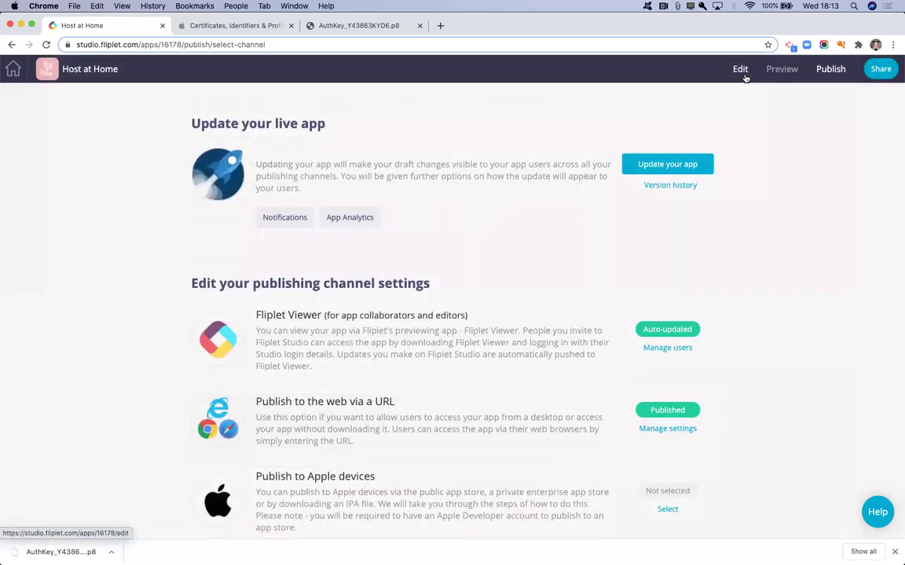
Paste the PushNotifications snippet into the Event List screen's JavaScript in Developer Options, and save and run it.
{"action": "left_click", "coordinate": [744, 77]}
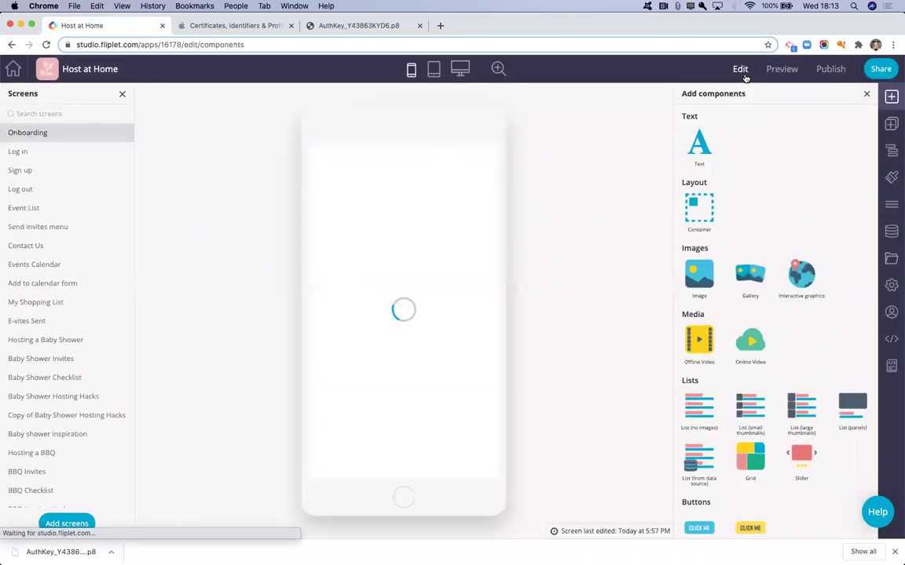
{"action": "left_click", "coordinate": [86, 208]}
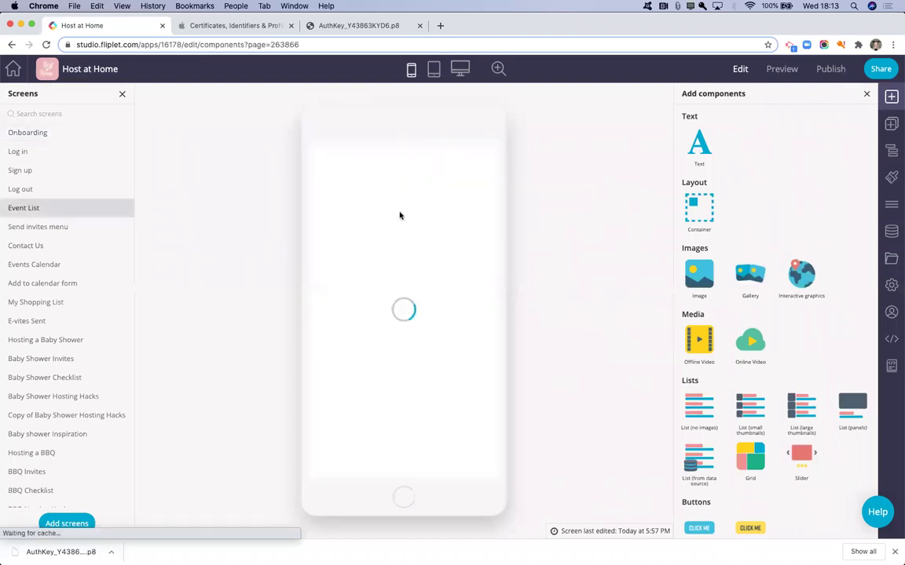
{"action": "left_click", "coordinate": [892, 340]}
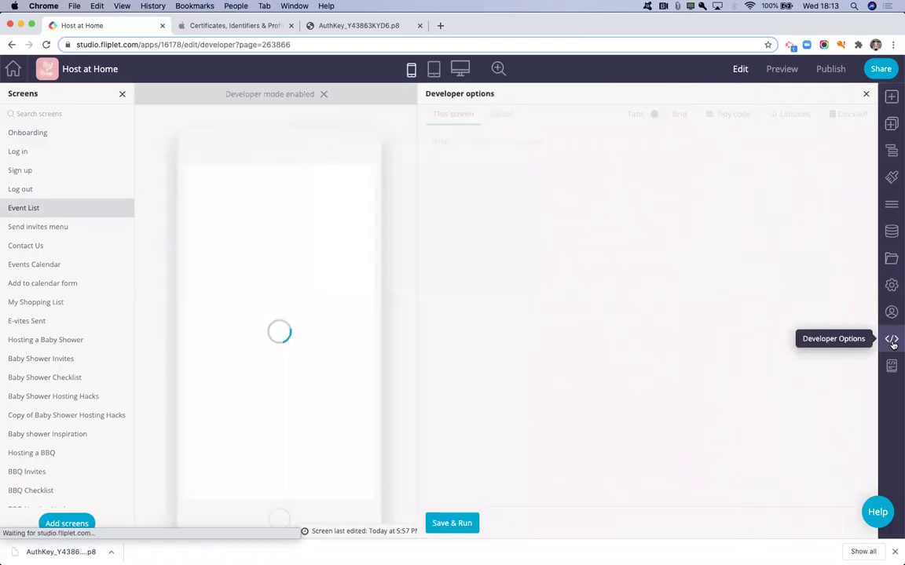
{"action": "left_click", "coordinate": [523, 148]}
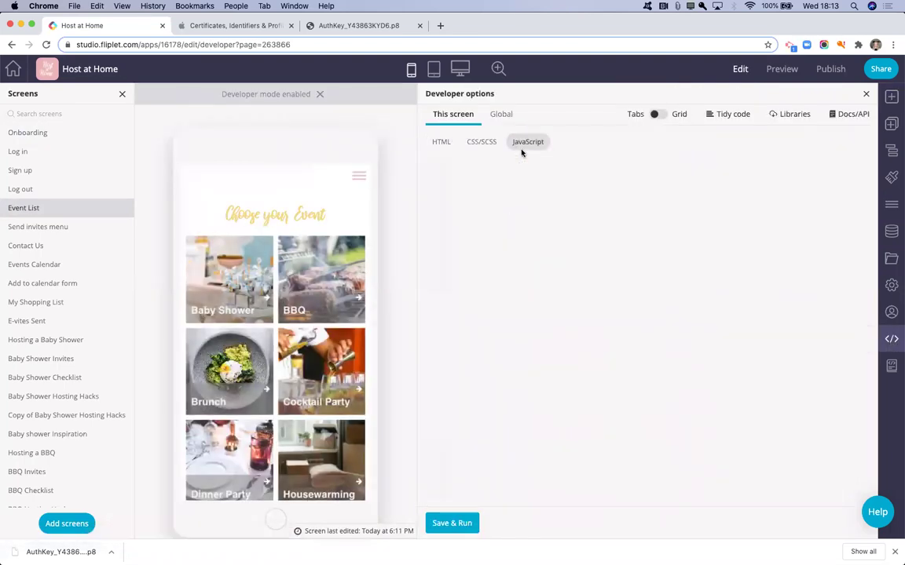
{"action": "key", "text": "super+v"}
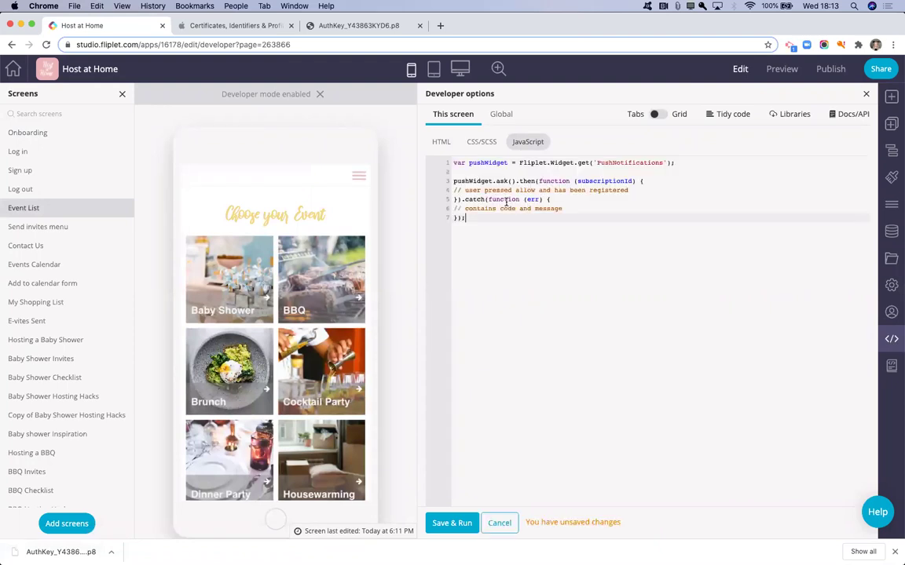
{"action": "left_click", "coordinate": [458, 523]}
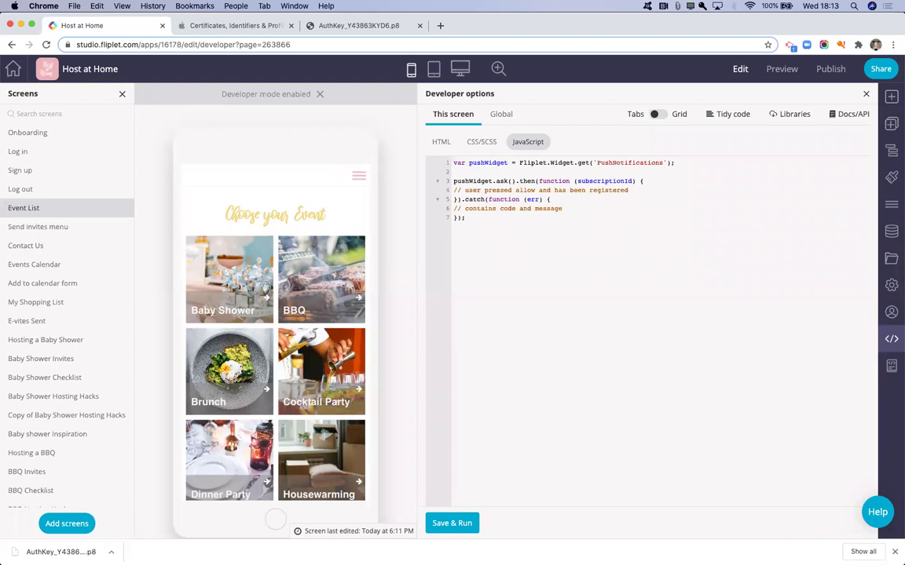
Return to the Publish page and review the live app update option and the publishing channel settings.
{"action": "left_click", "coordinate": [828, 69]}
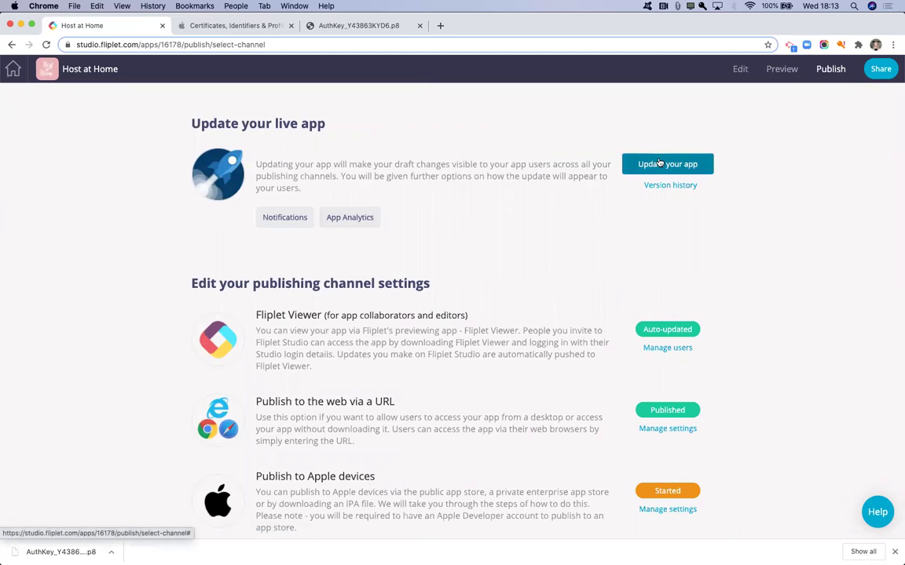
{"action": "scroll", "coordinate": [572, 367], "scroll_direction": "down", "scroll_amount": 2}
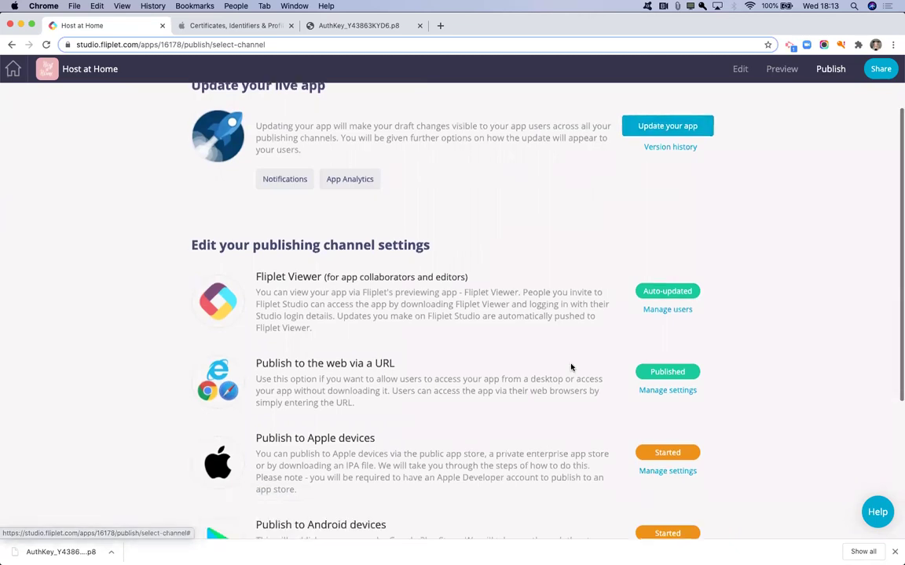
{"action": "scroll", "coordinate": [635, 434], "scroll_direction": "up", "scroll_amount": 2}
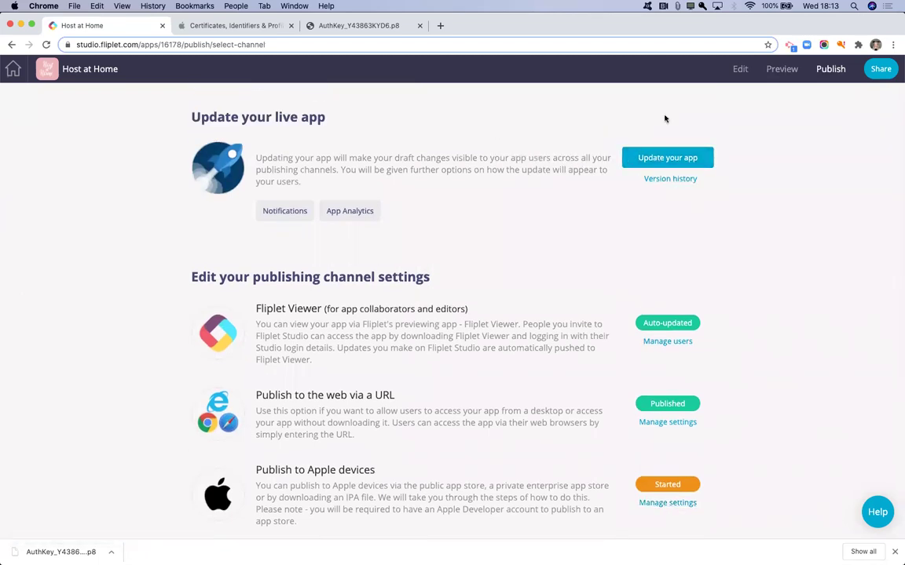